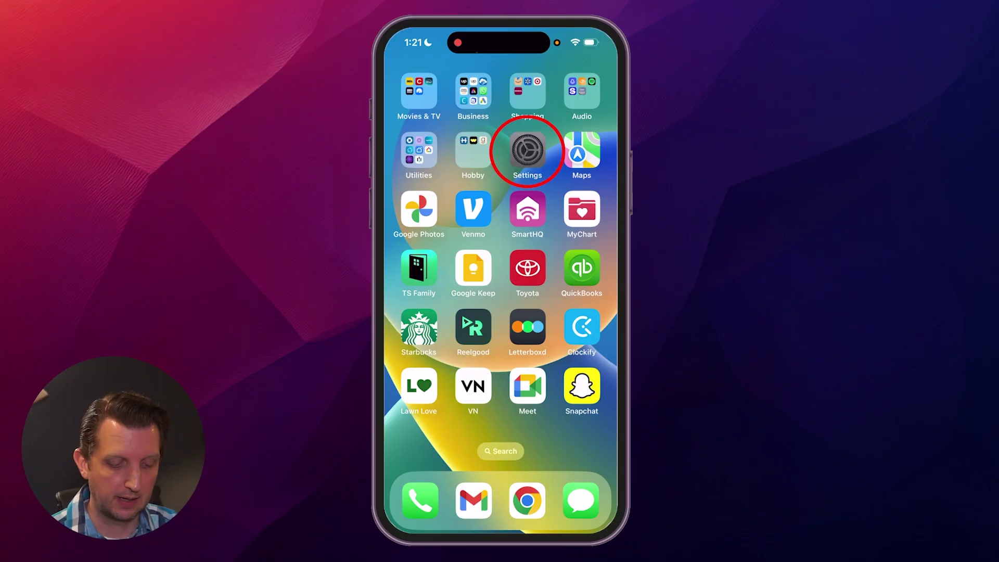
# - Find Mail through Settings search and open its Mail Accounts list
pyautogui.click(527, 151)
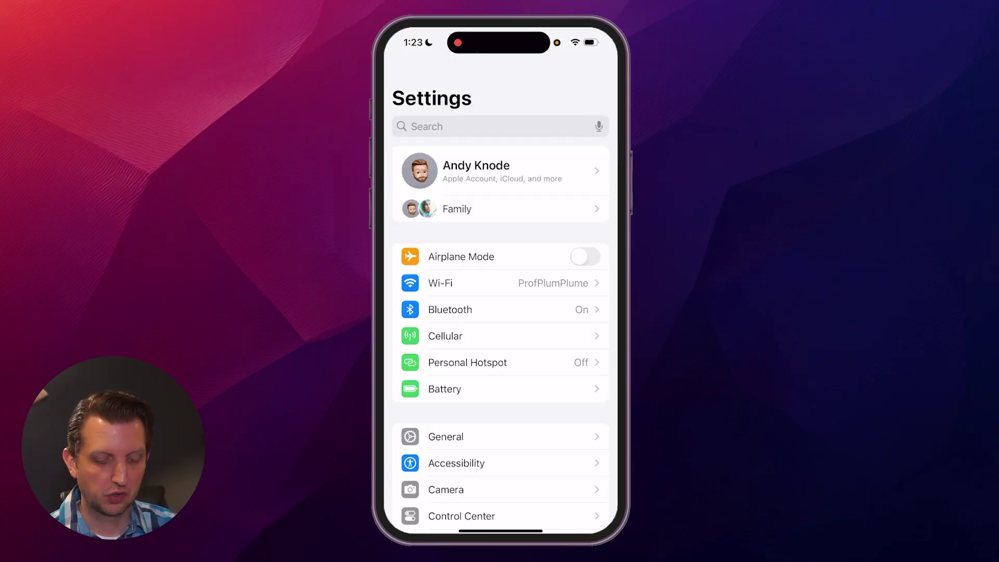
pyautogui.click(499, 126)
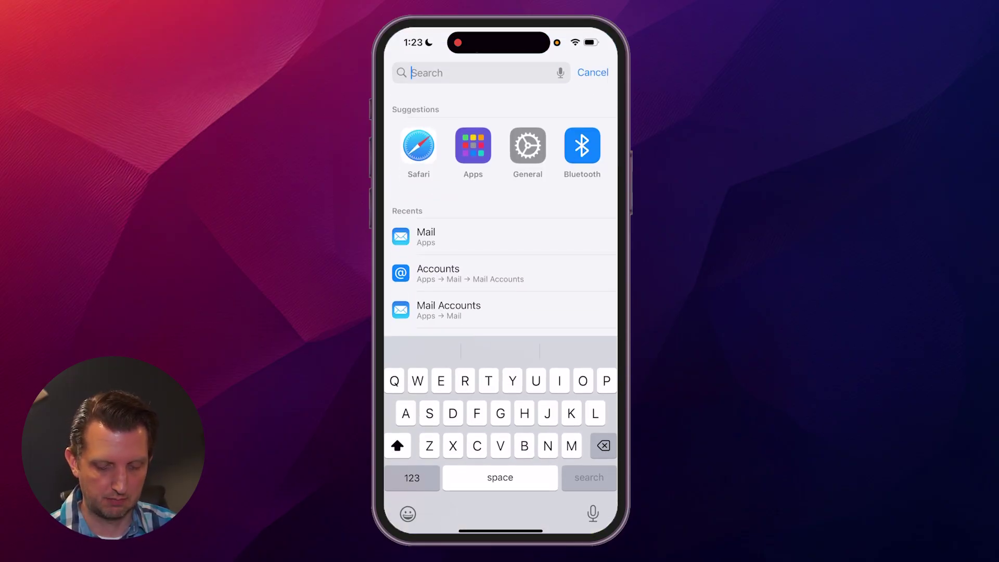
pyautogui.write('Mail')
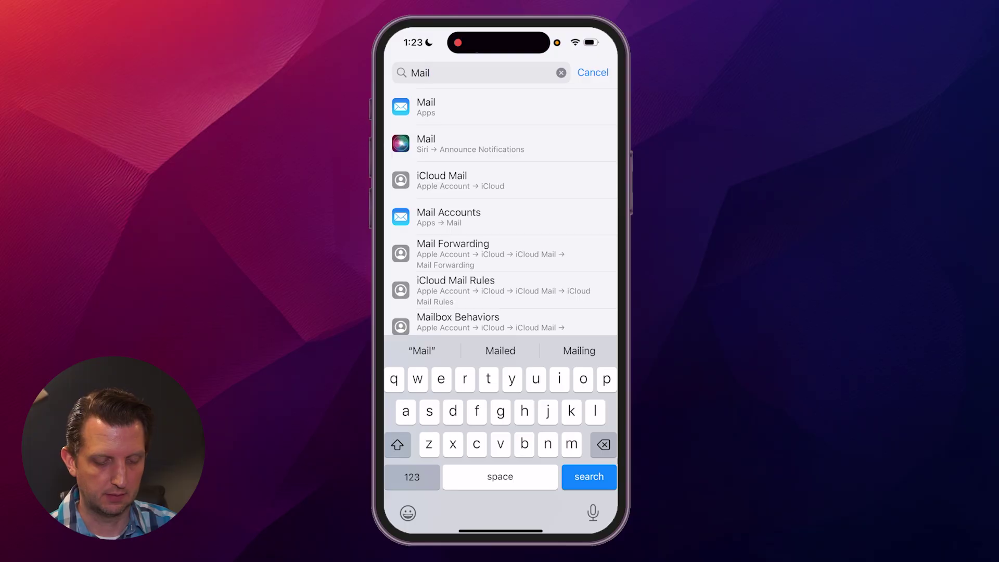
pyautogui.click(426, 107)
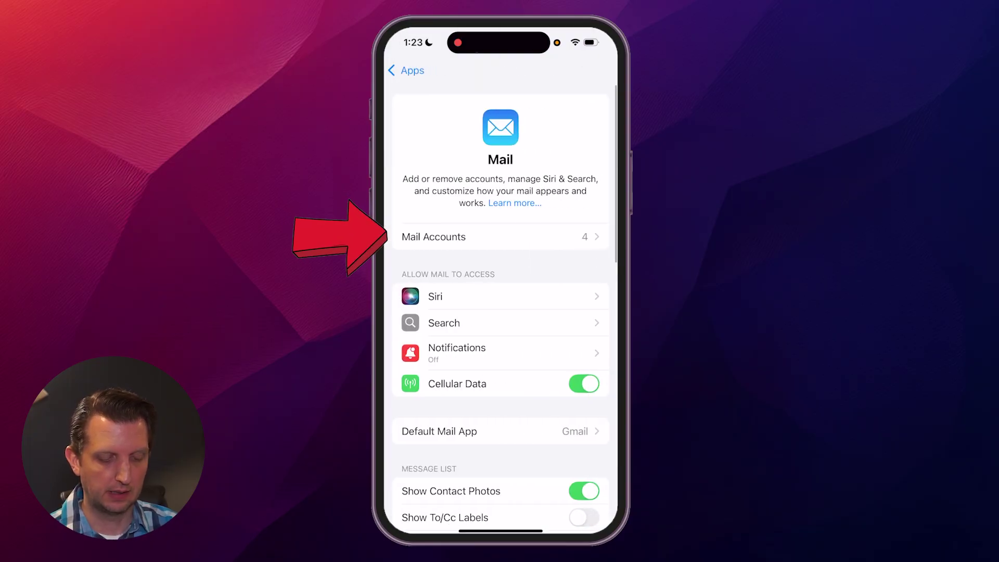
pyautogui.click(500, 236)
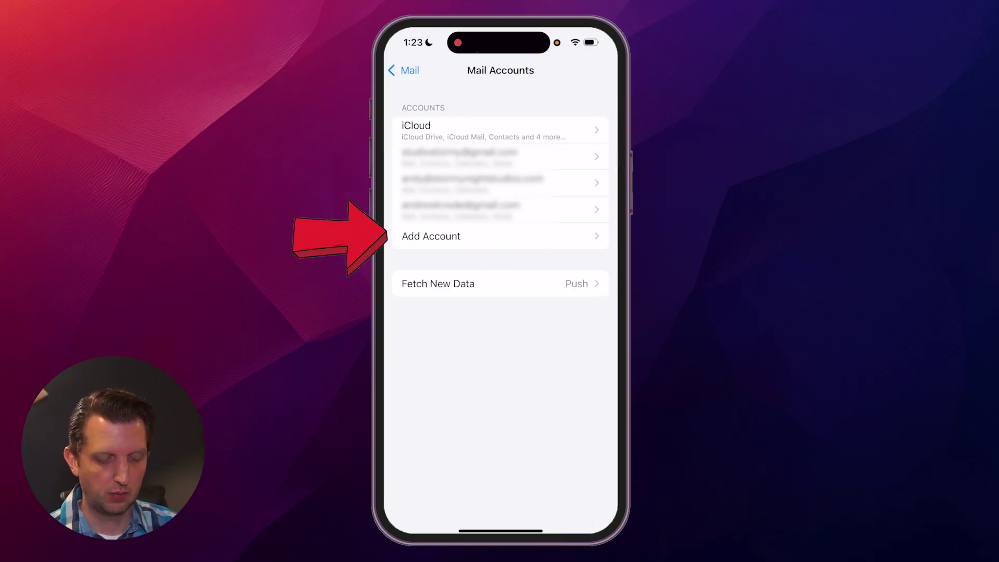
# - Choose Add Account on the Mail Accounts page to begin a new mail account
pyautogui.click(500, 236)
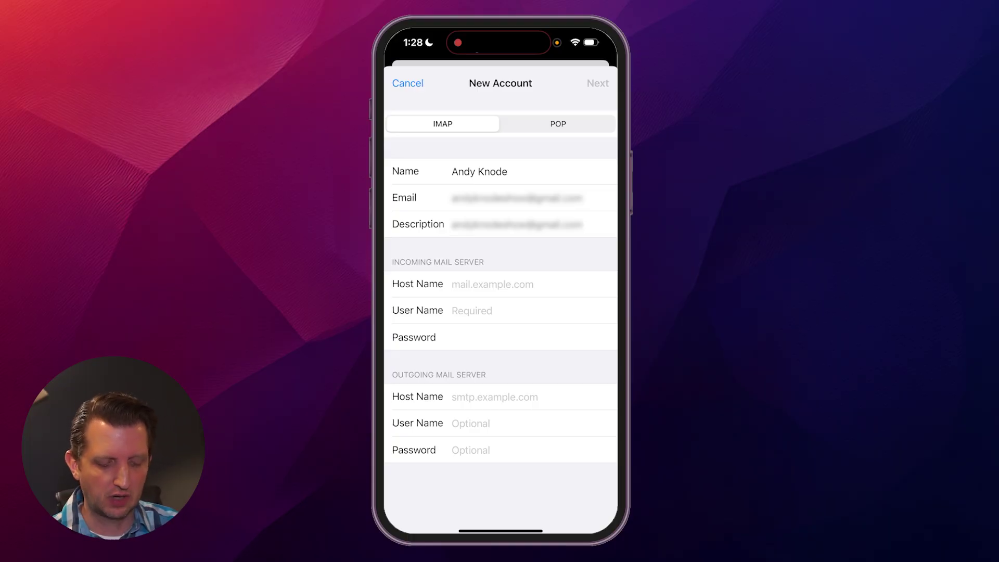
# - Switch the new account's type from IMAP to POP
pyautogui.click(558, 123)
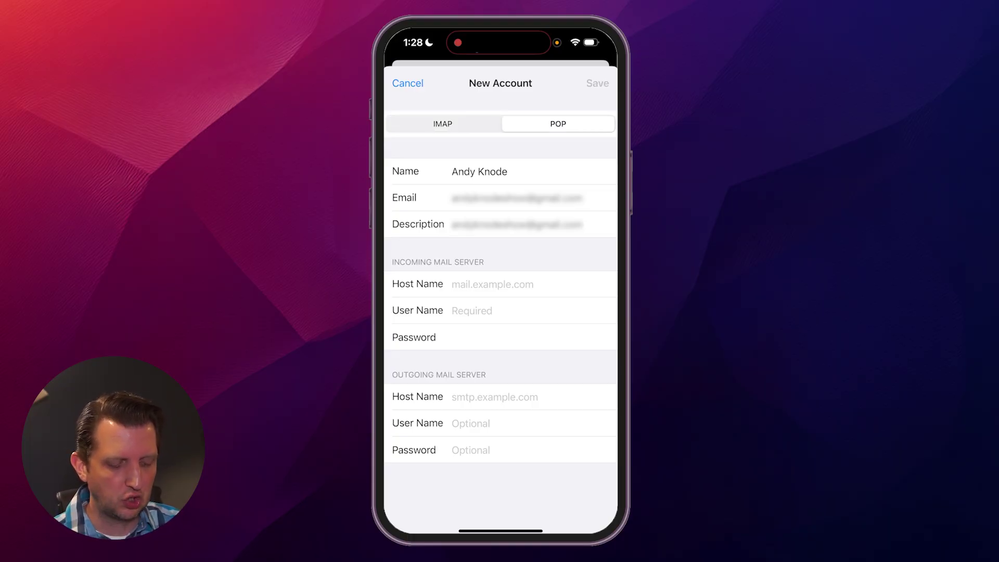